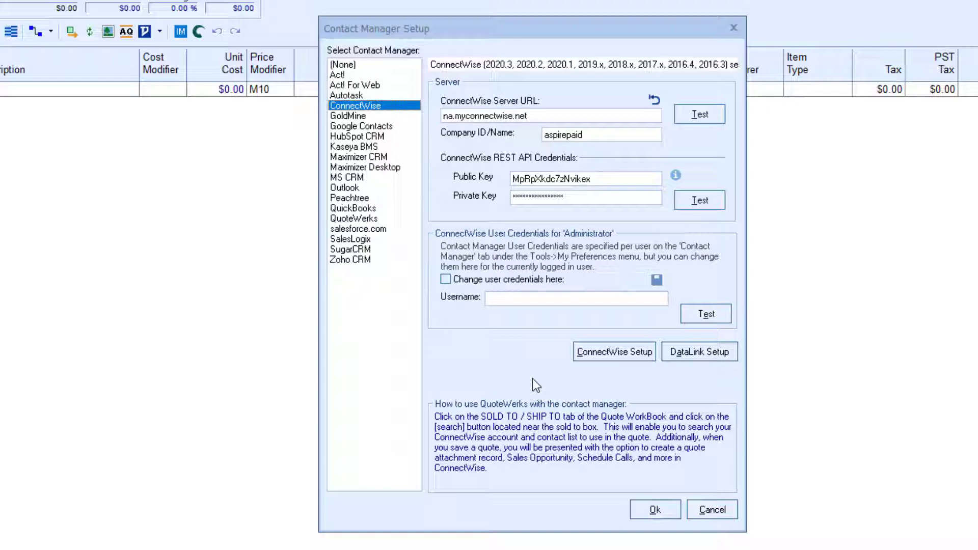
Start a new DataLink mapping with RetrieveSoldTo as the Event/Action/Context and ConnectWise as the External System ID
left_click(702, 360)
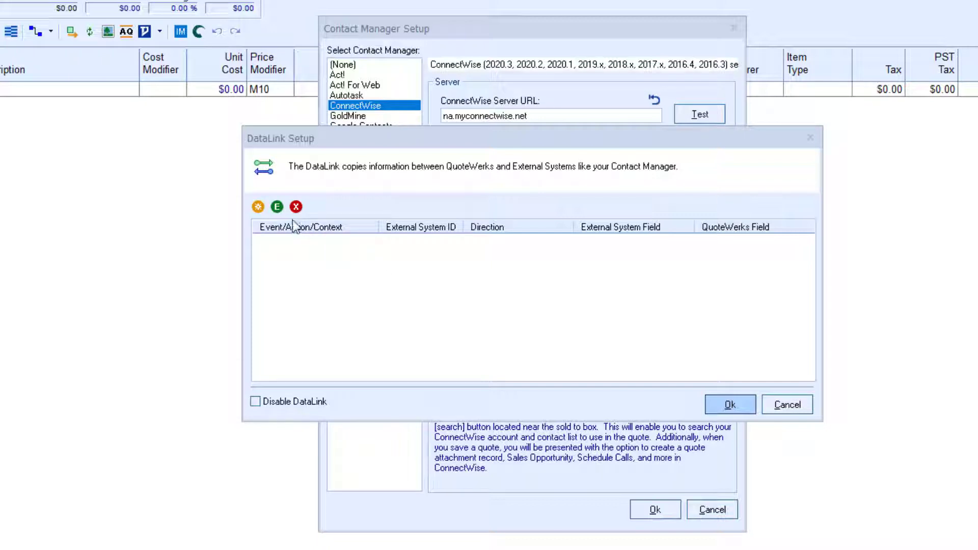
left_click(258, 206)
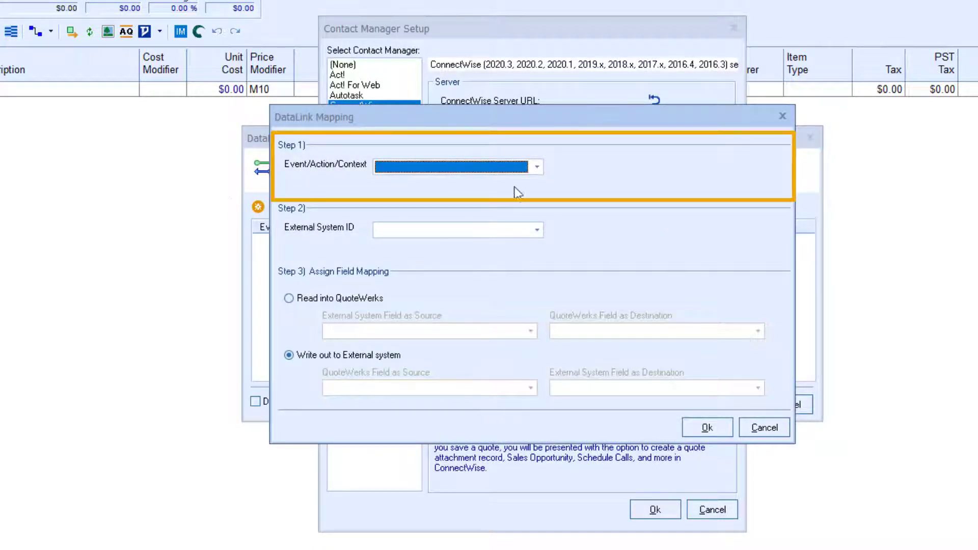
left_click(539, 169)
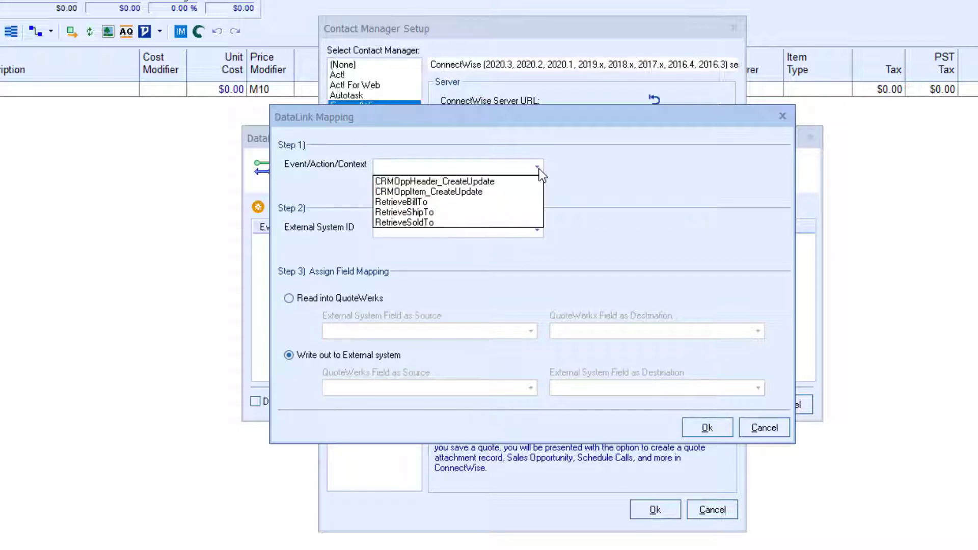
left_click(469, 221)
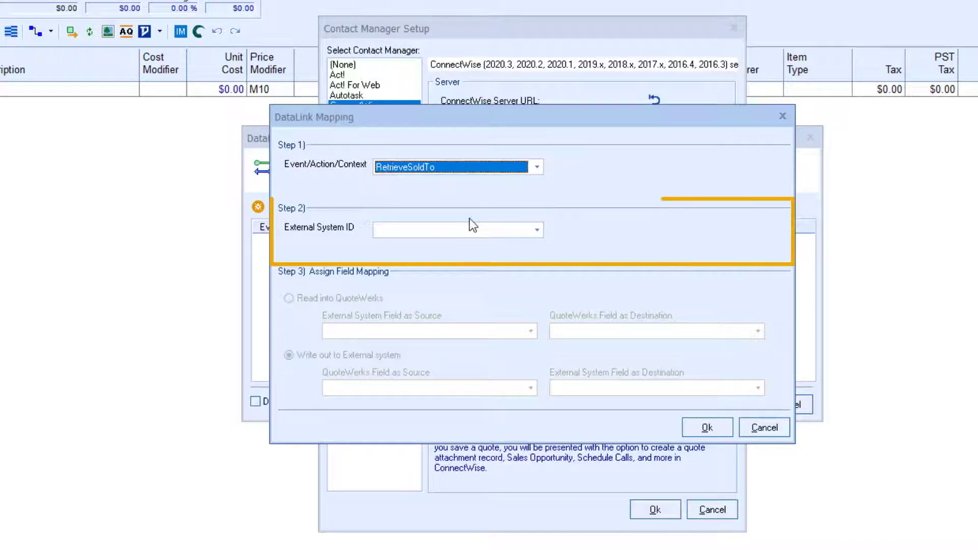
left_click(540, 231)
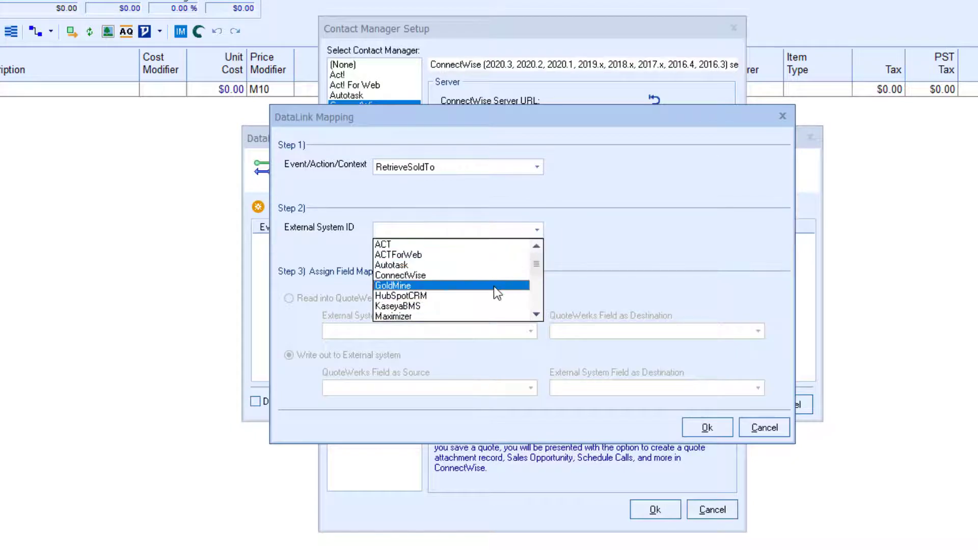
left_click(417, 278)
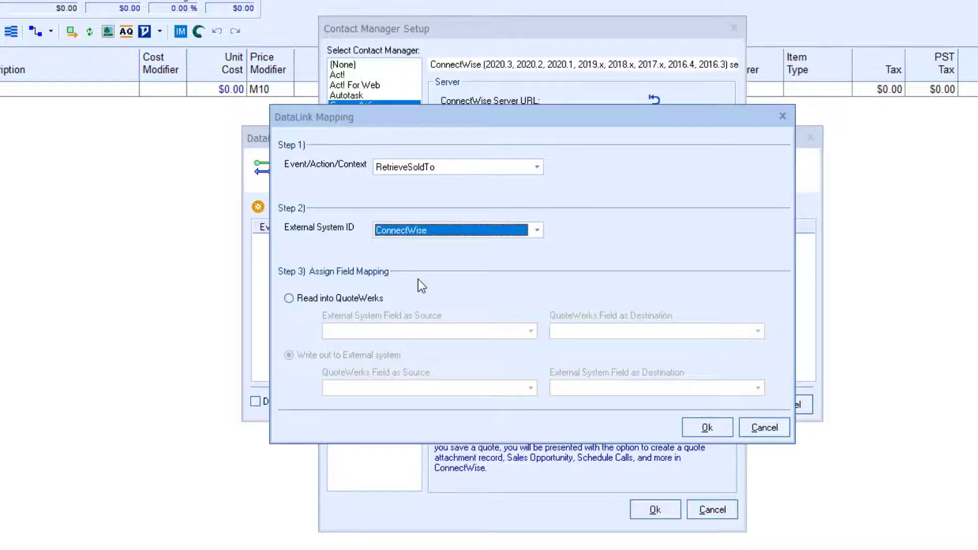
key("alt+Down")
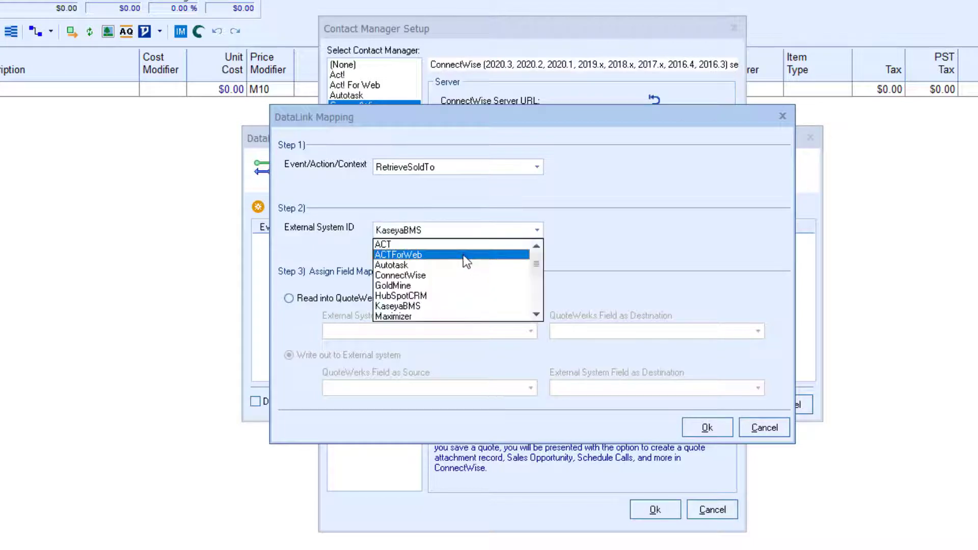
left_click(458, 241)
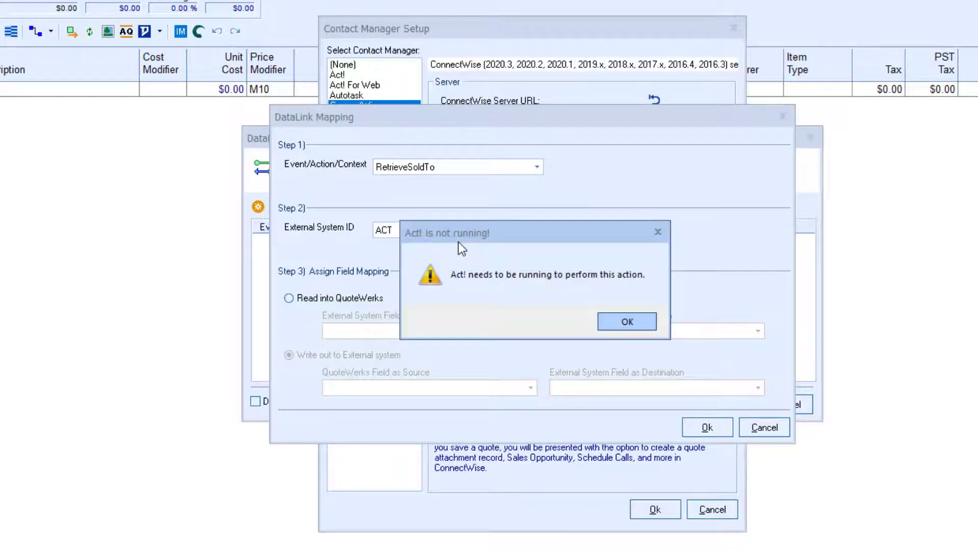
left_click(614, 322)
left_click(538, 232)
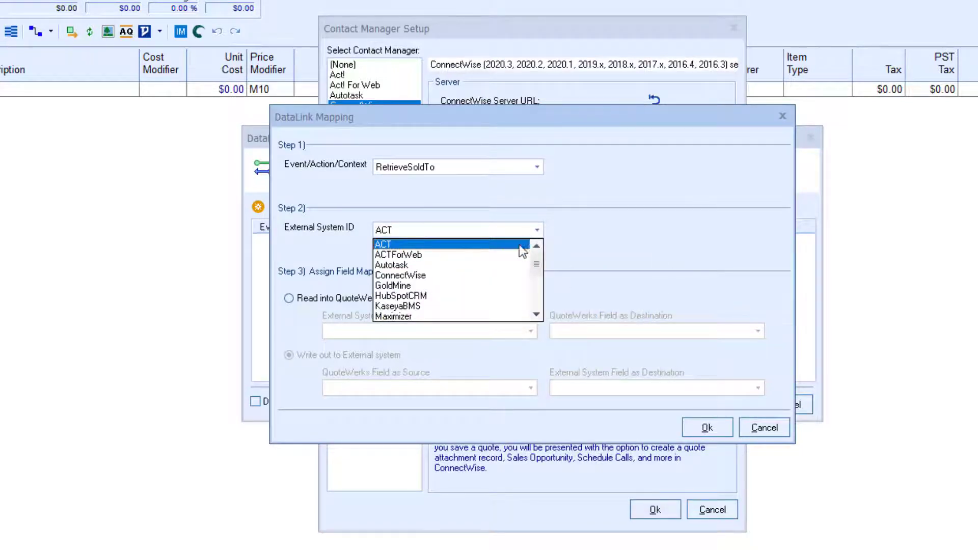
left_click(492, 275)
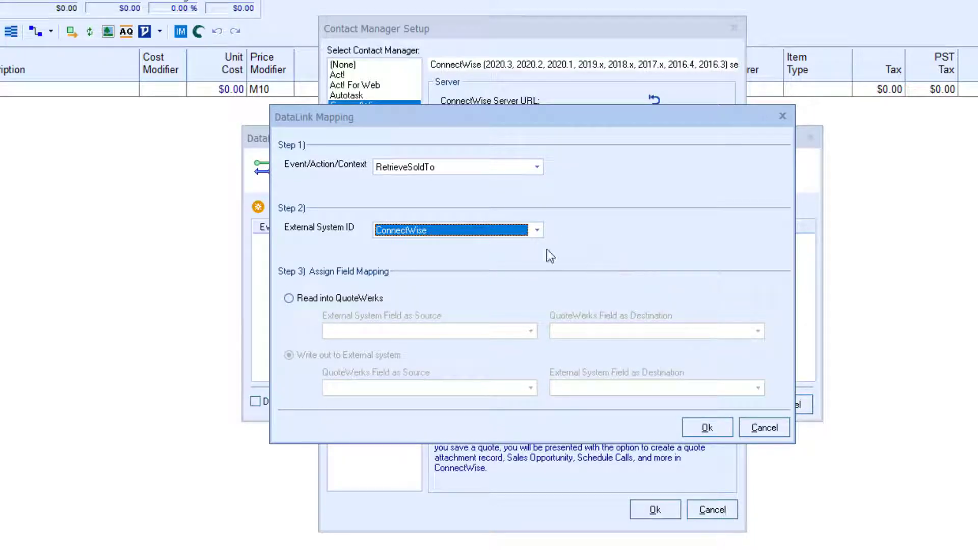
Try the CRMOppHeader_CreateUpdate event with the mapping direction set to Write out to External system
left_click(289, 298)
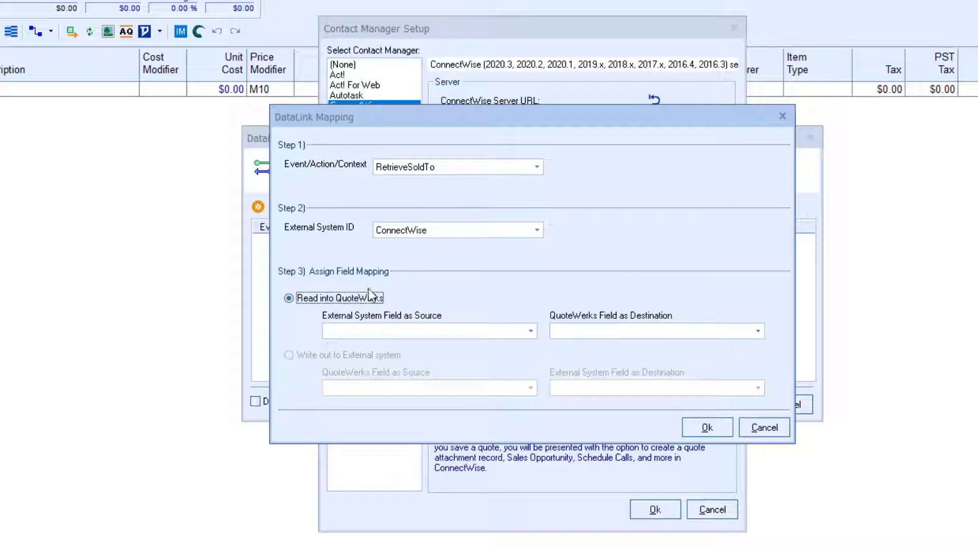
left_click(538, 167)
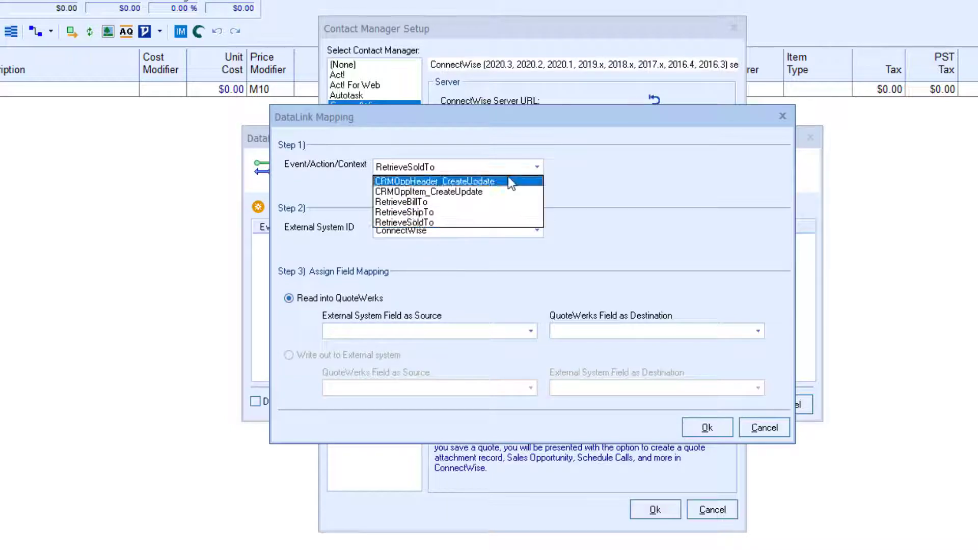
left_click(508, 177)
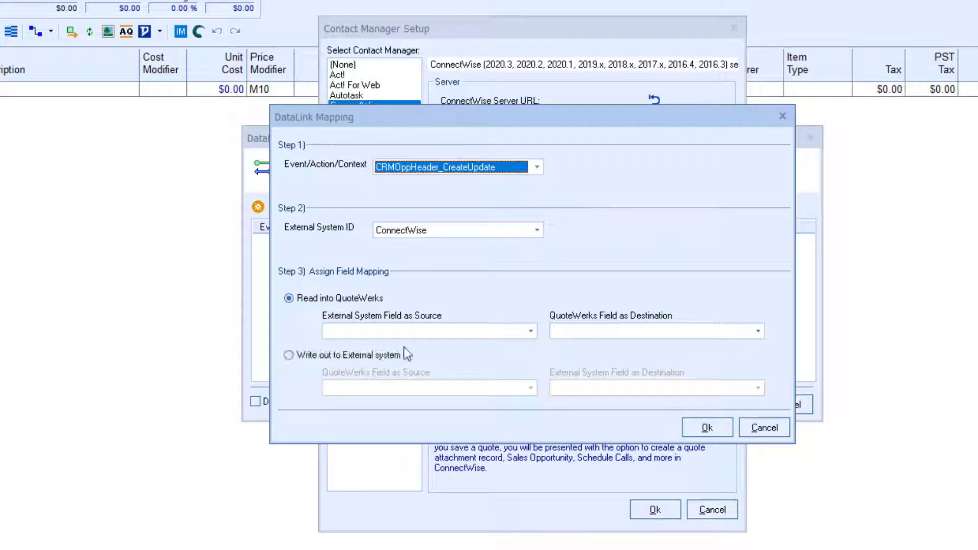
left_click(313, 360)
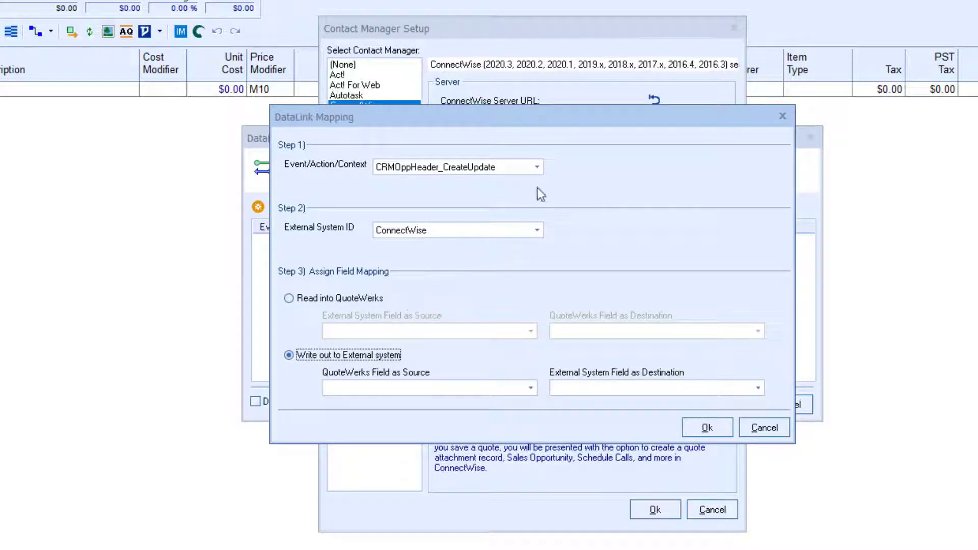
Set the mapping's event to RetrieveSoldTo and its direction to Read into QuoteWerks
left_click(537, 167)
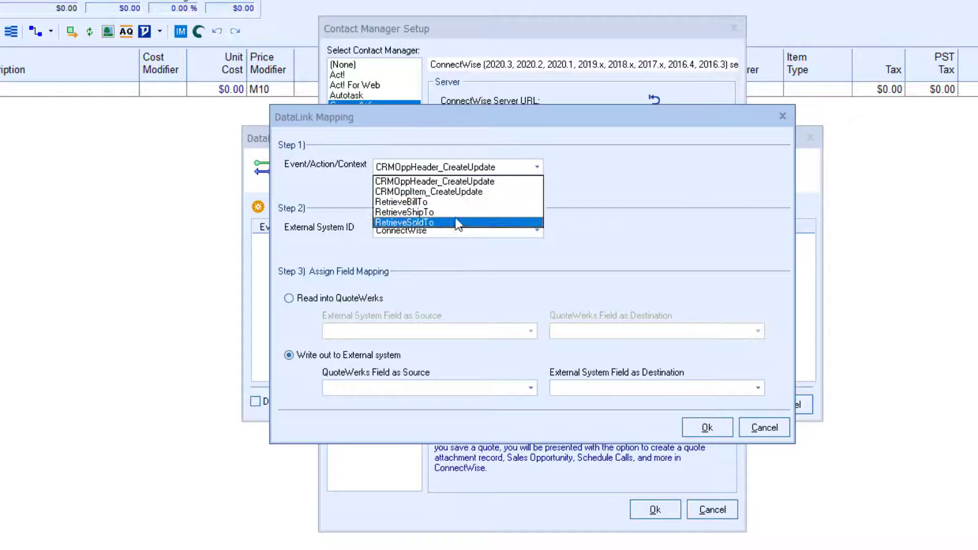
left_click(415, 223)
left_click(293, 300)
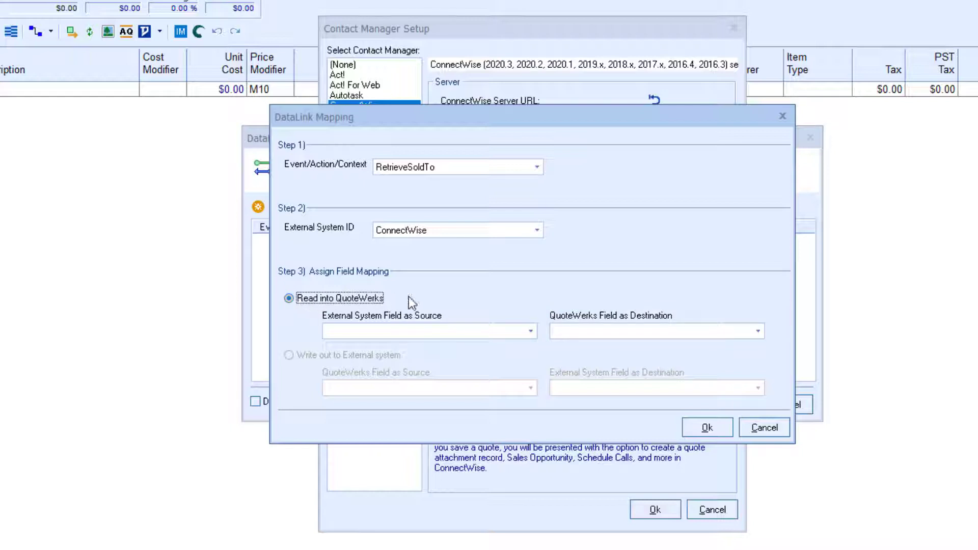
Look through the available ConnectWise source fields, including the Company user-defined fields
left_click(531, 331)
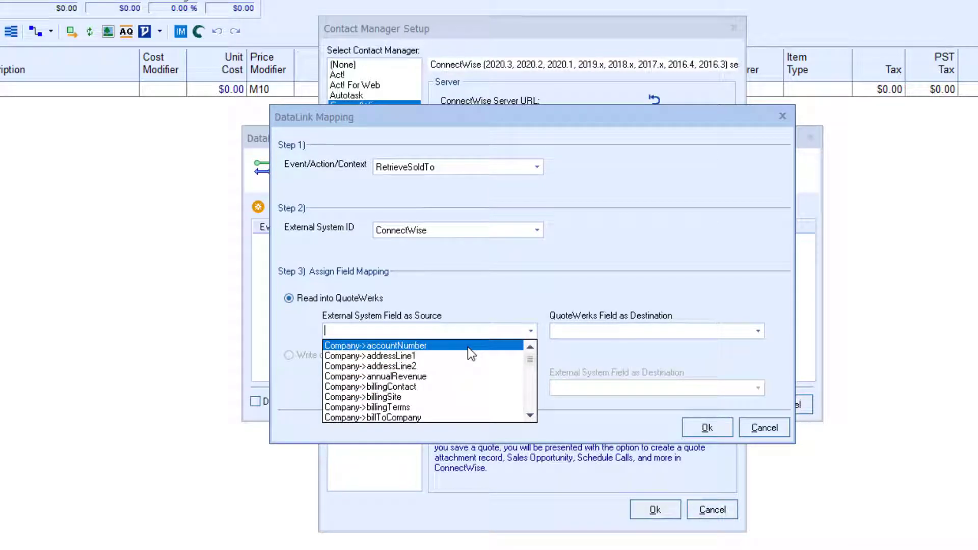
scroll(471, 354, "down", 3)
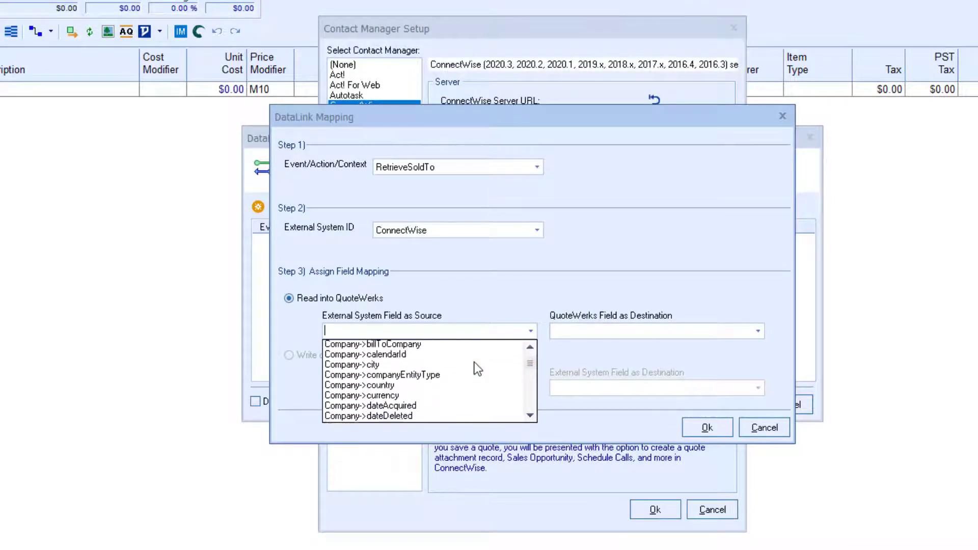
scroll(475, 363, "down", 7)
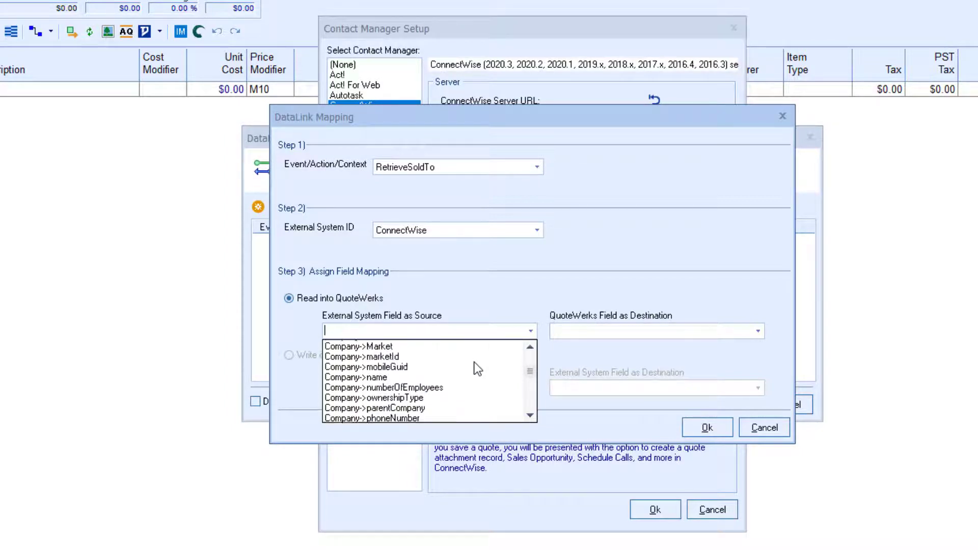
scroll(477, 368, "down", 5)
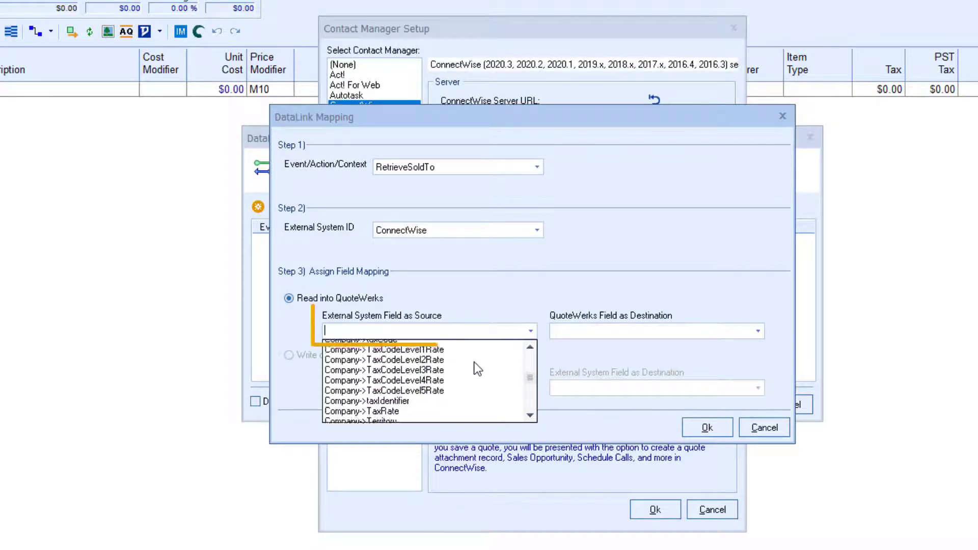
scroll(478, 368, "down", 5)
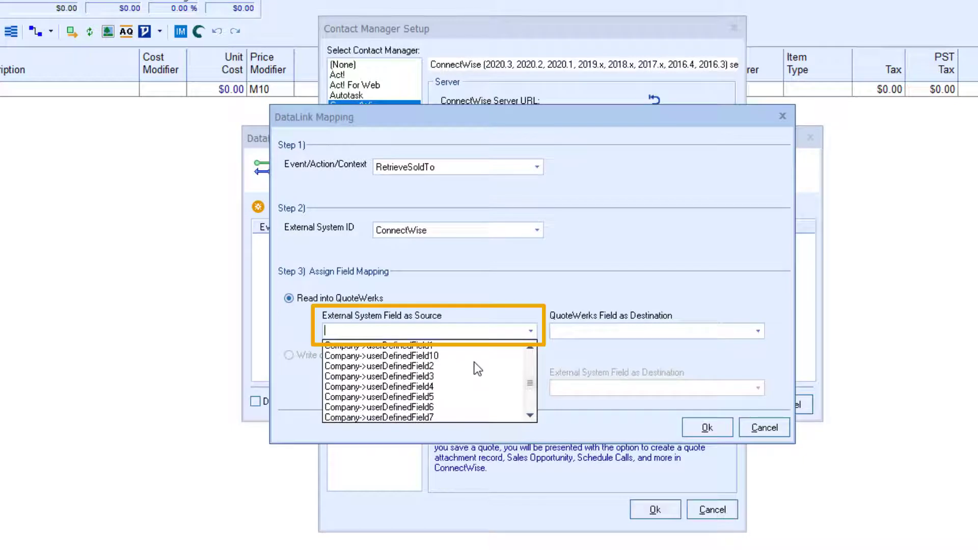
scroll(478, 368, "down", 3)
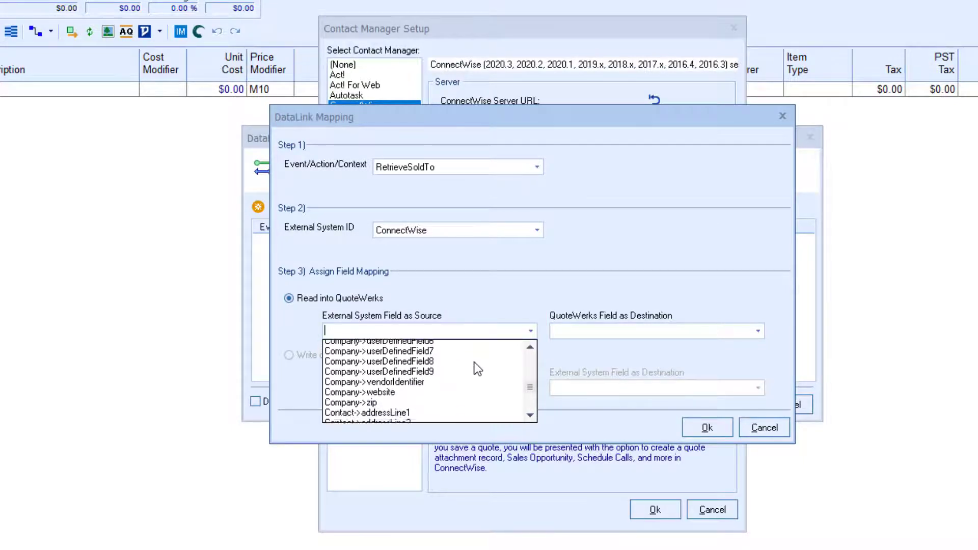
scroll(477, 368, "up", 2)
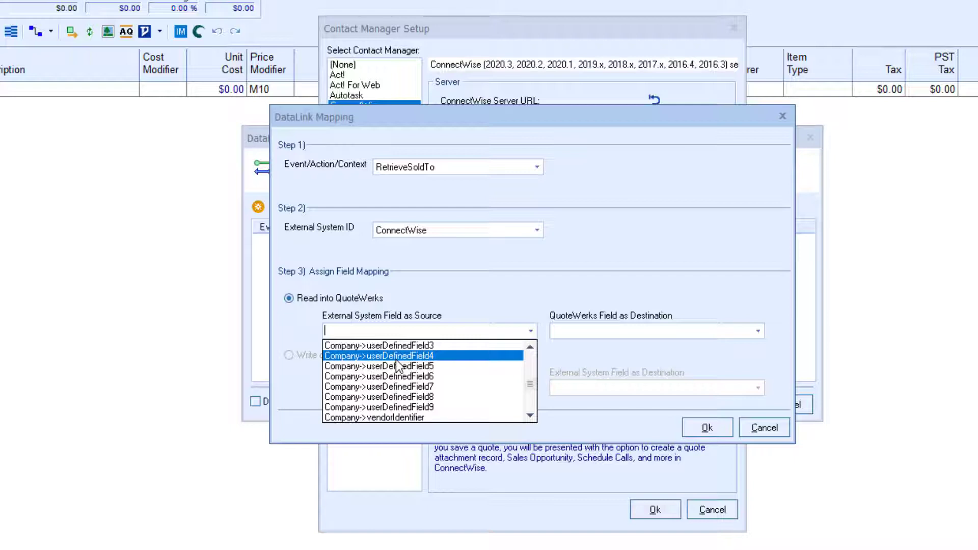
scroll(419, 403, "down", 2)
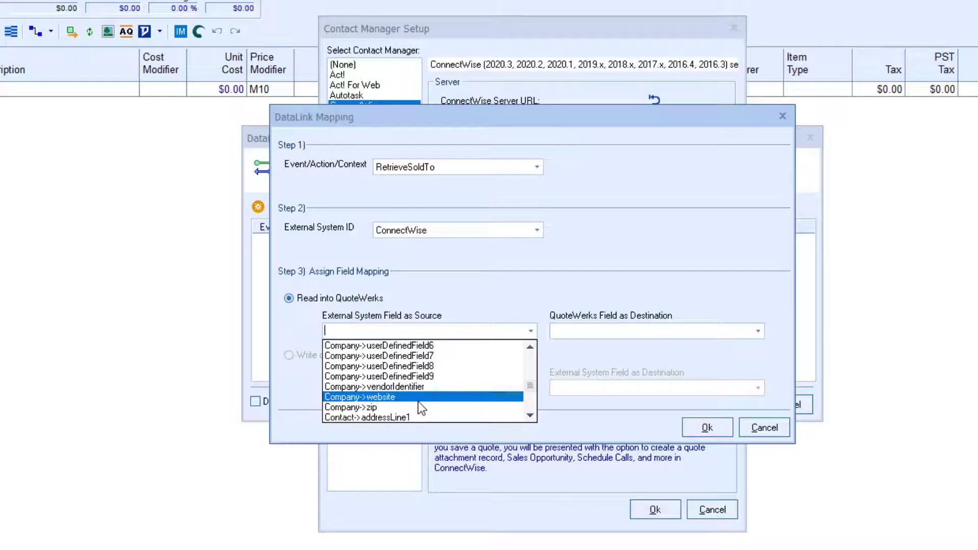
left_click(508, 322)
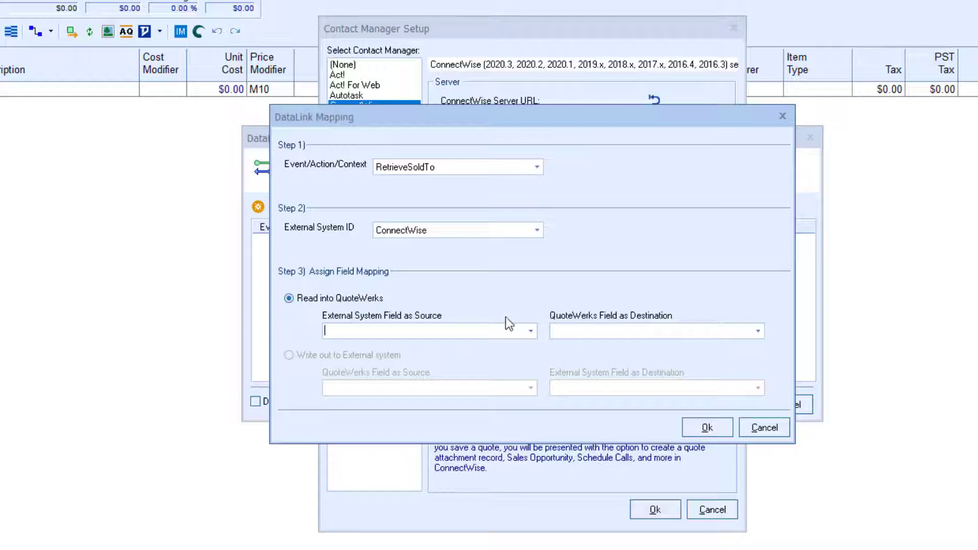
left_click(531, 330)
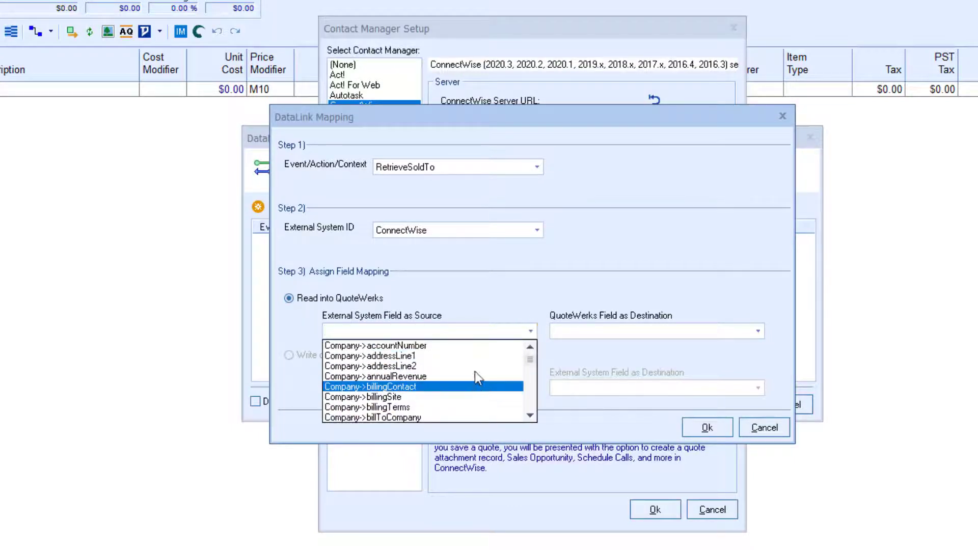
left_click(472, 291)
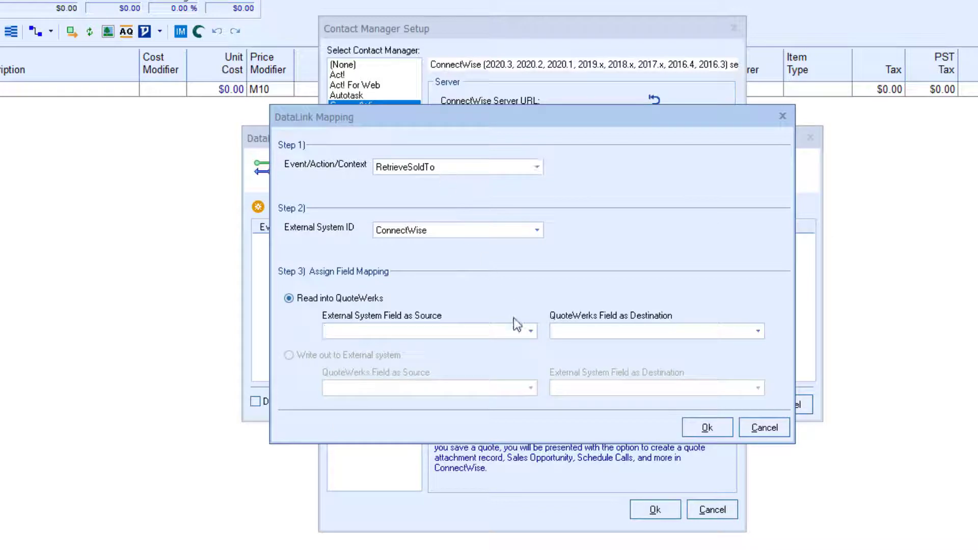
Choose Contact->relationship as the external system source field for the mapping
left_click(531, 331)
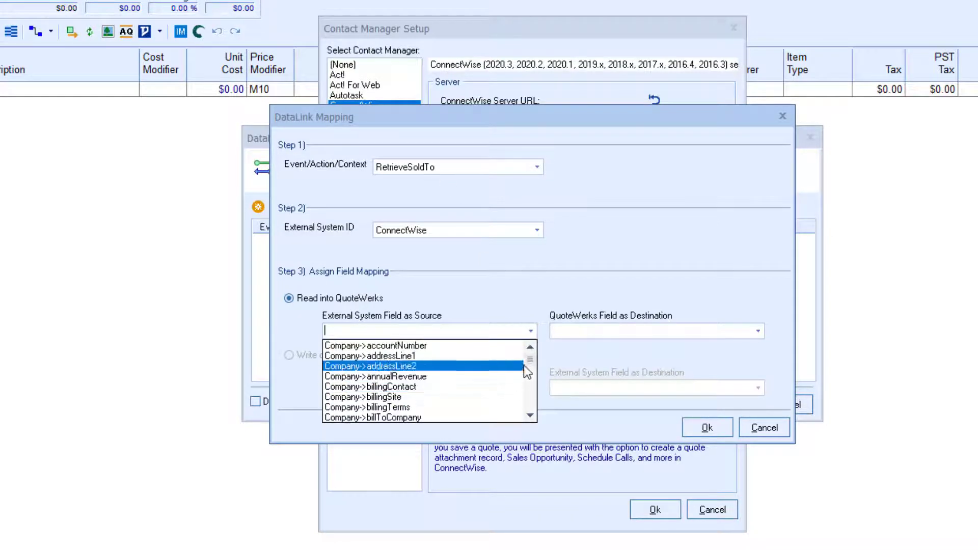
scroll(530, 363, "down", 1)
scroll(530, 364, "down", 5)
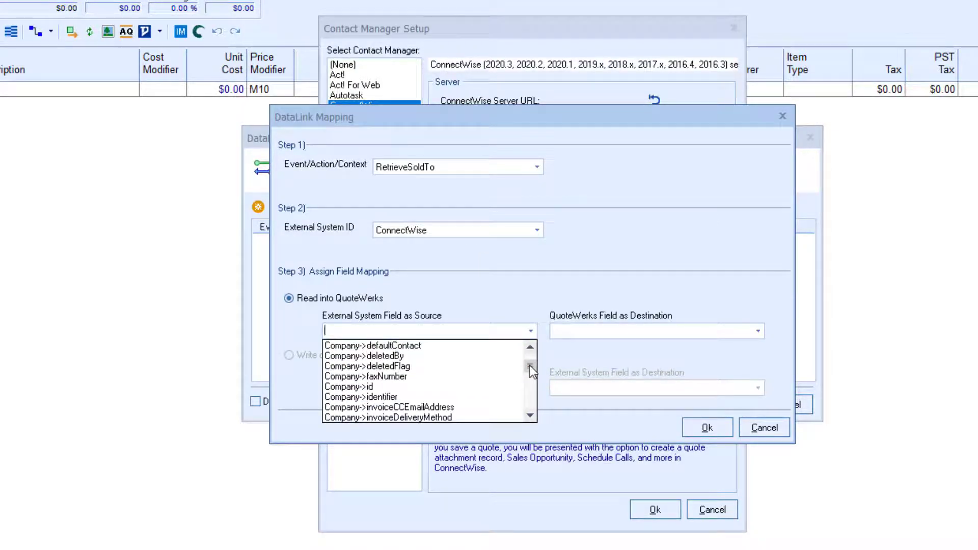
left_click_drag(530, 365, 532, 360)
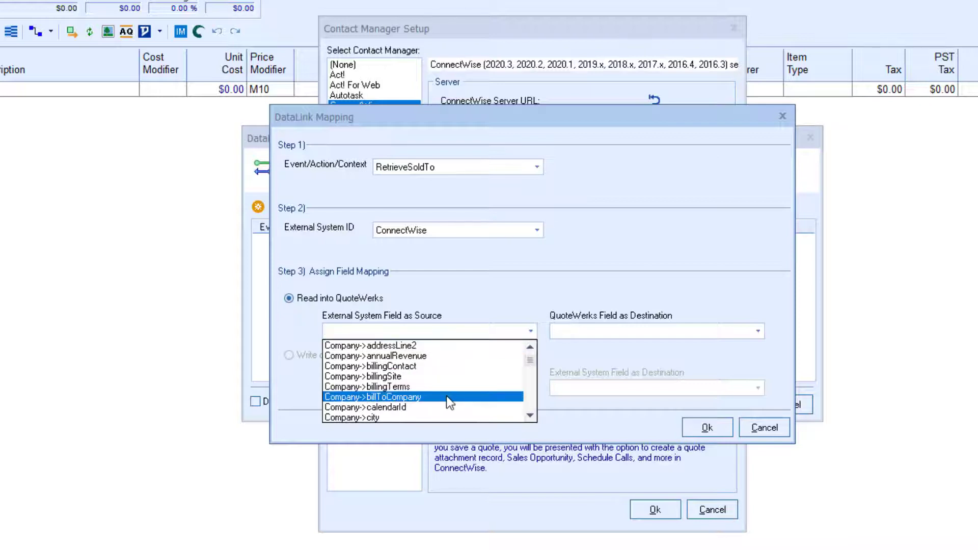
scroll(444, 398, "down", 10)
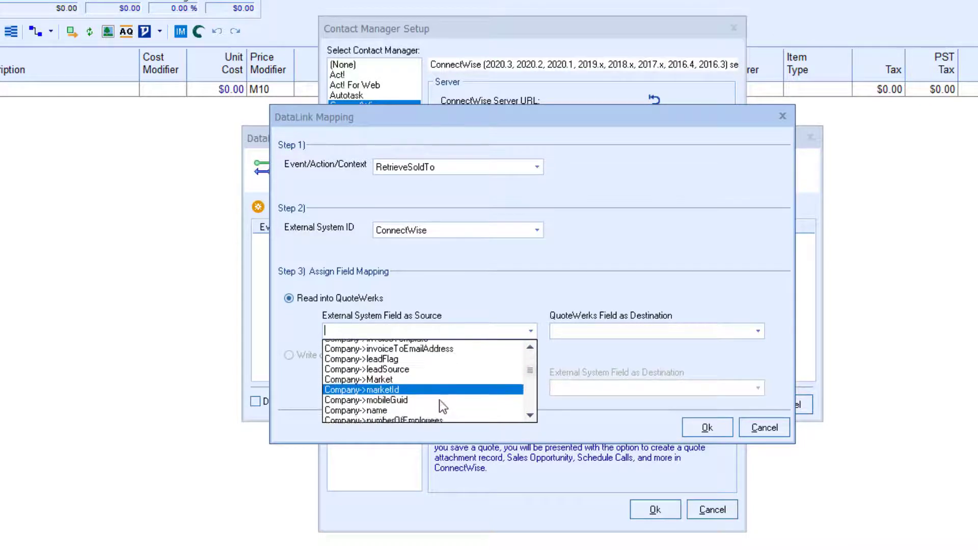
scroll(438, 403, "down", 5)
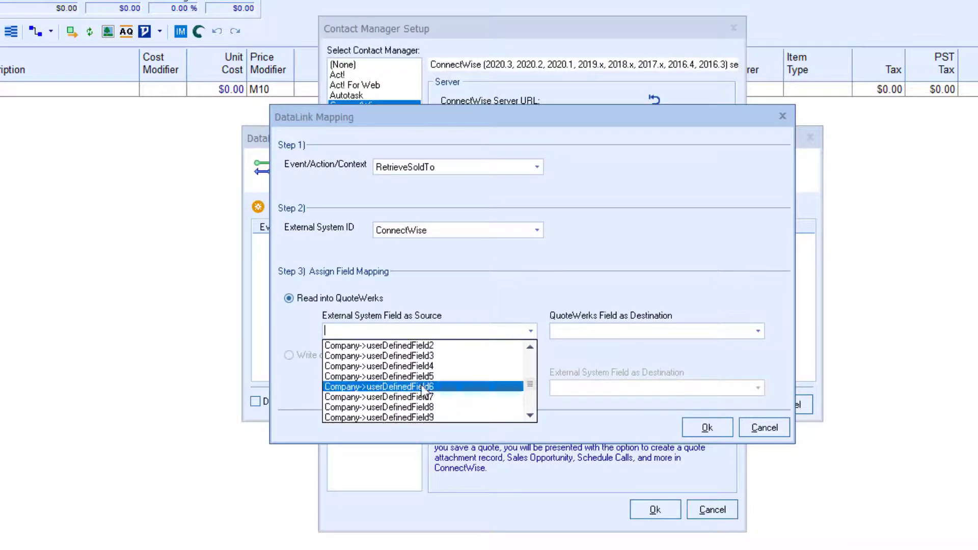
scroll(416, 380, "down", 8)
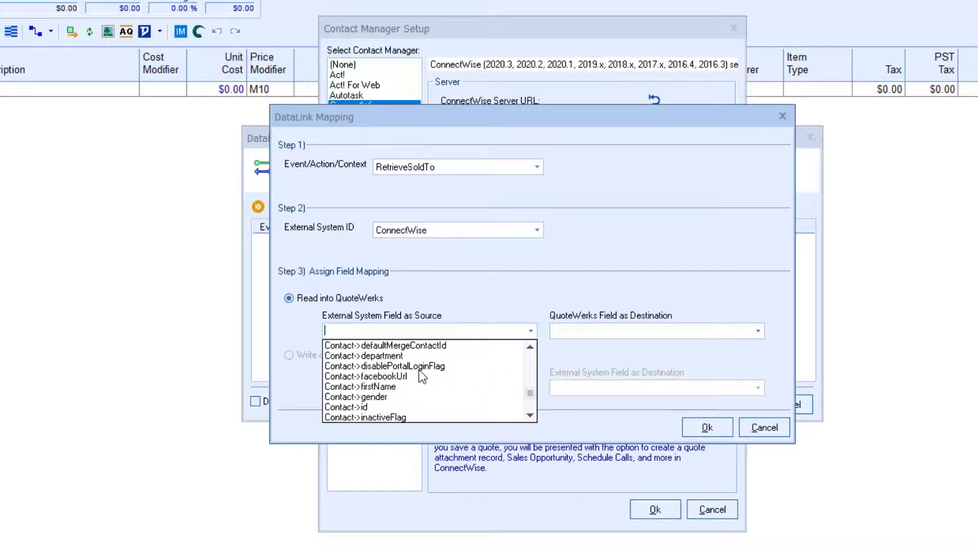
scroll(418, 371, "down", 4)
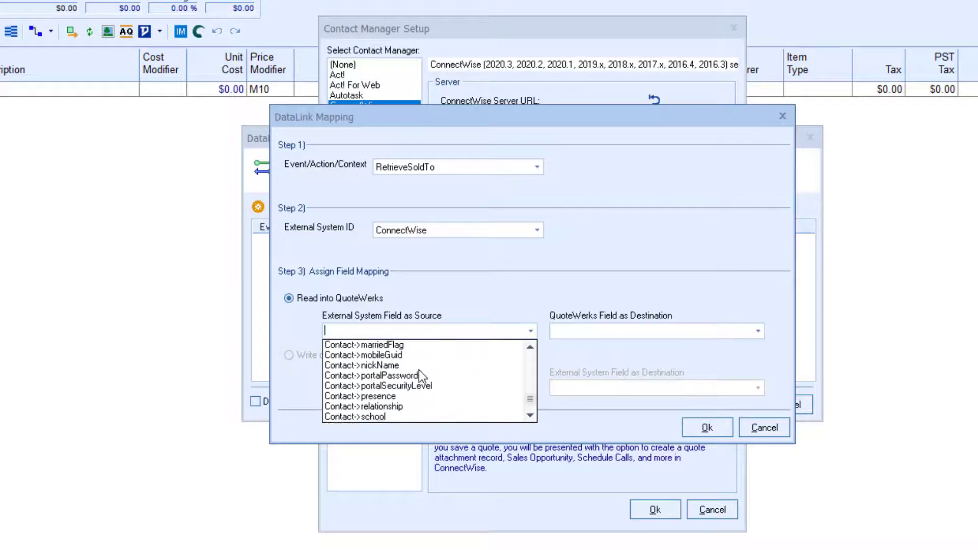
scroll(417, 370, "down", 3)
scroll(414, 370, "up", 2)
left_click(397, 369)
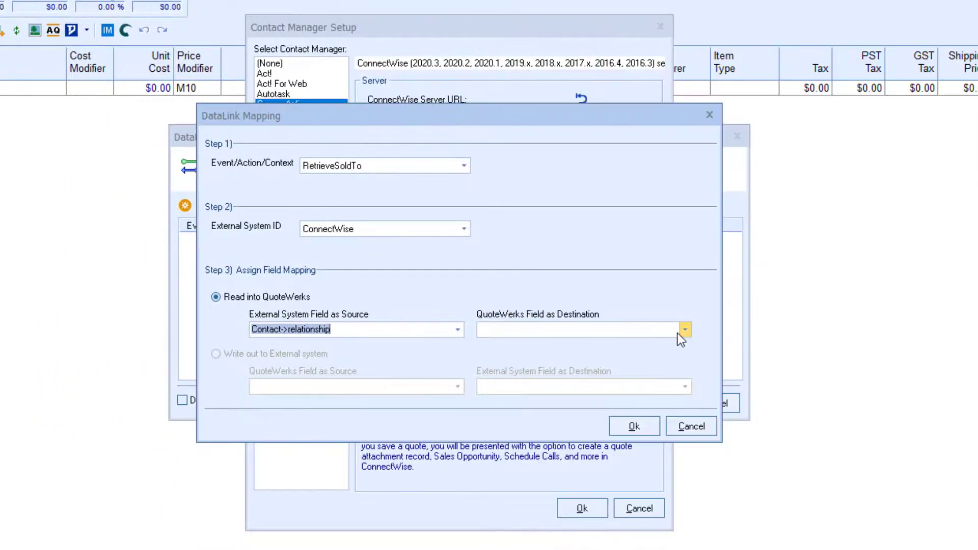
Choose SoldToPriceProfile as the QuoteWerks destination field and save the mapping
left_click(685, 330)
scroll(633, 394, "down", 6)
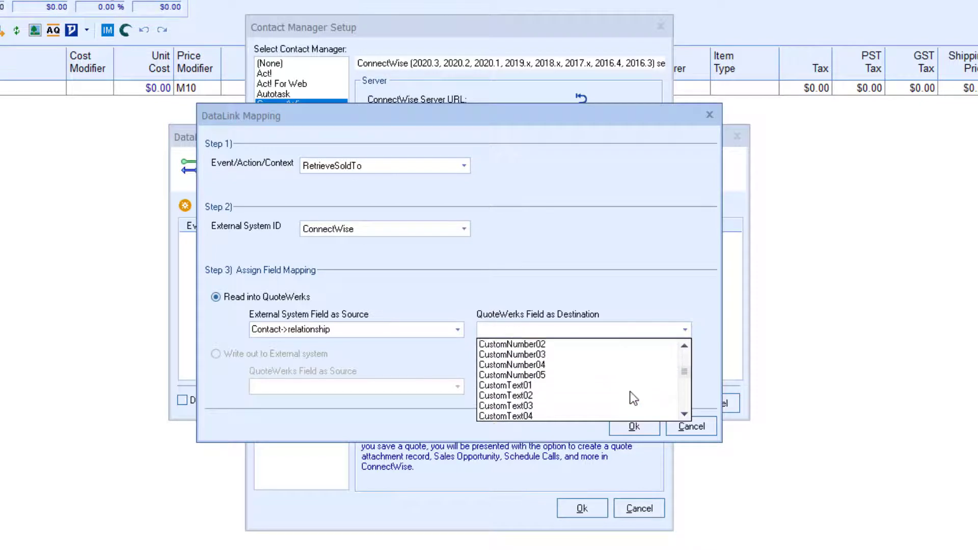
scroll(633, 398, "down", 15)
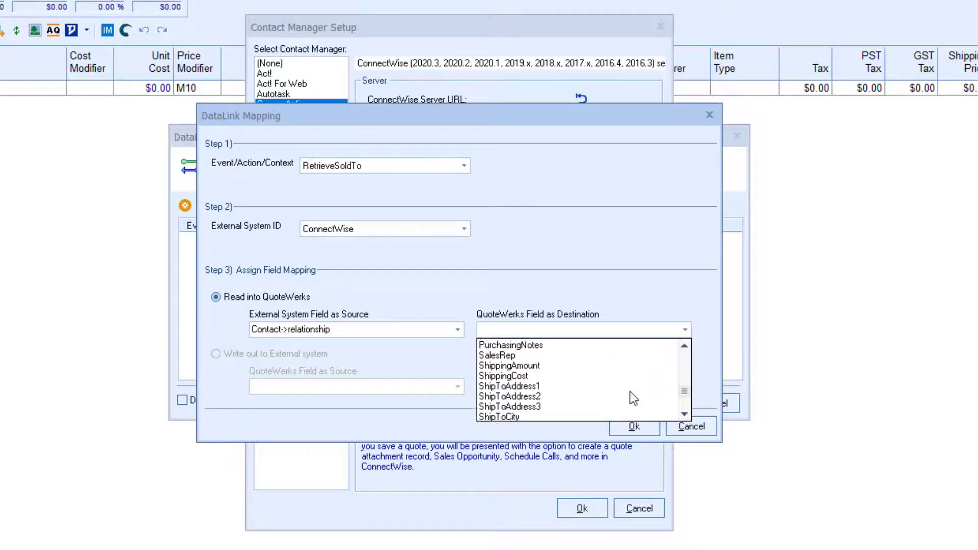
scroll(633, 398, "down", 5)
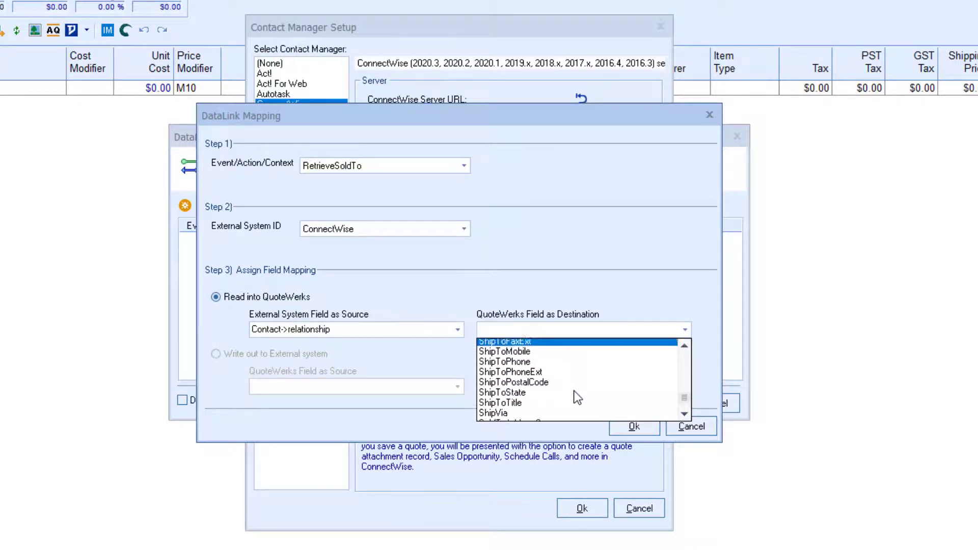
scroll(577, 398, "down", 7)
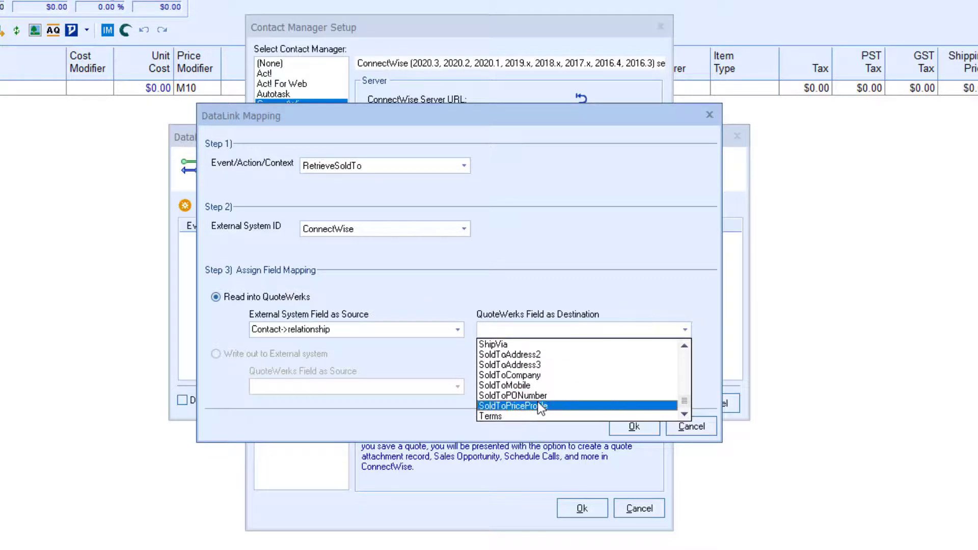
left_click(537, 403)
left_click(630, 425)
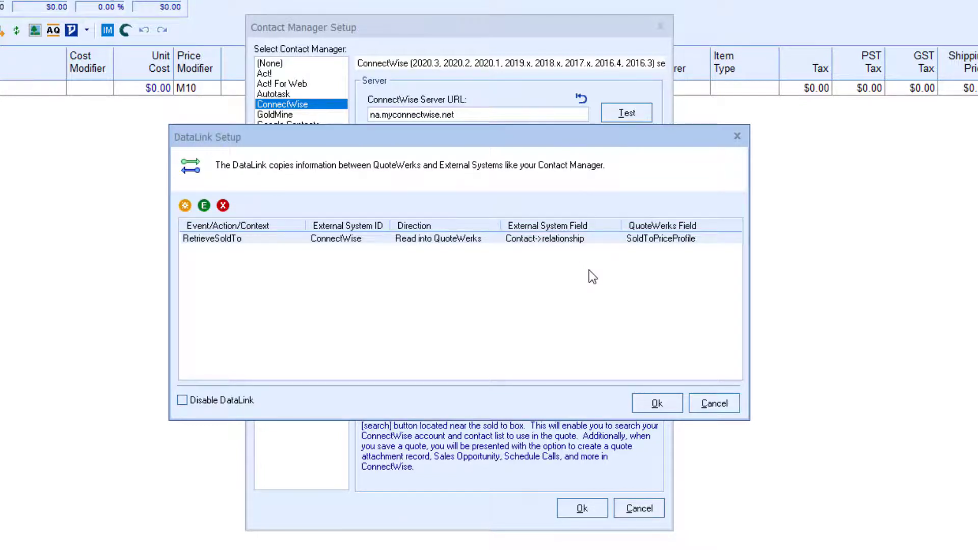
Save the DataLink setup with the RetrieveSoldTo mapping and accept the ConnectWise contact manager setup
left_click(203, 204)
left_click(695, 432)
left_click(209, 239)
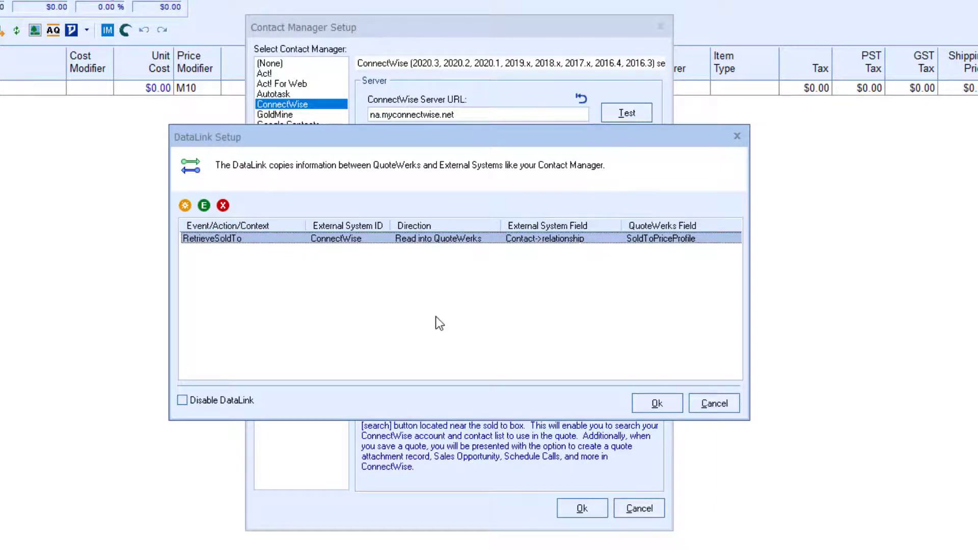
left_click(641, 403)
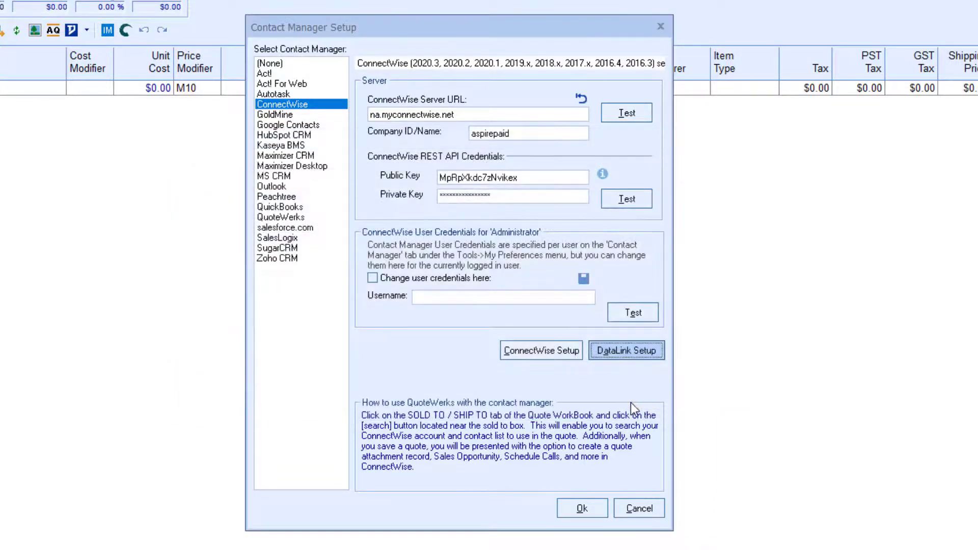
left_click(581, 508)
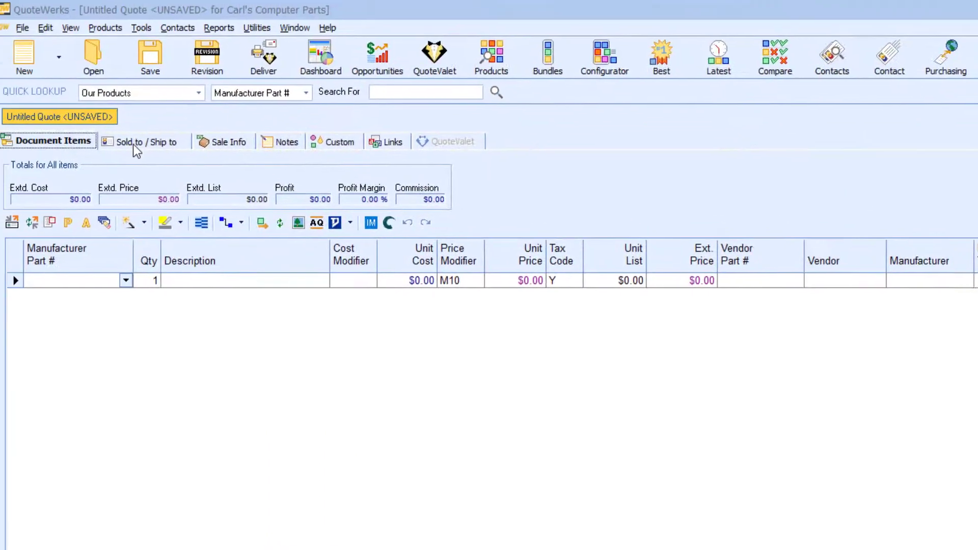
Clear the quote's Sold to contact and retrieve it again through a ConnectWise company name lookup for "carl"
left_click(136, 147)
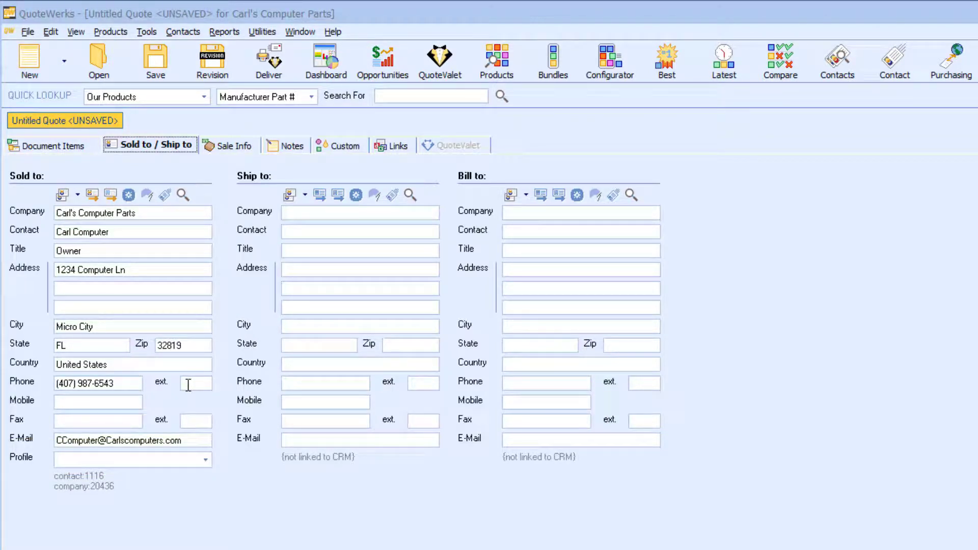
left_click(145, 199)
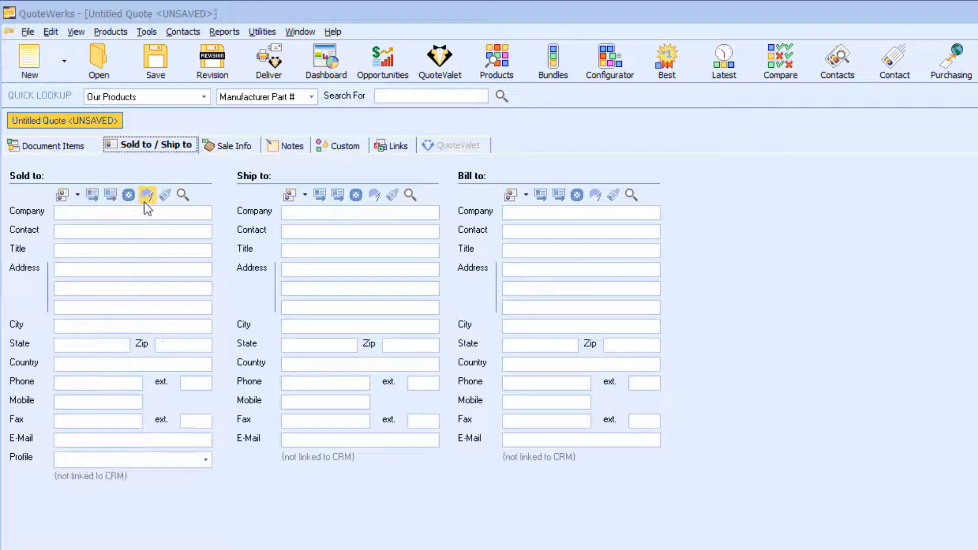
left_click(183, 195)
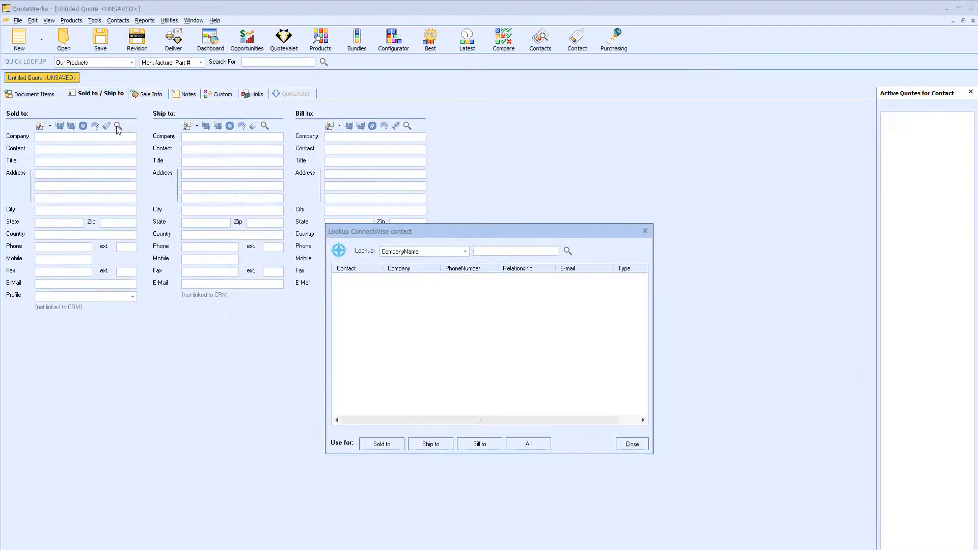
type("carl")
key("Return")
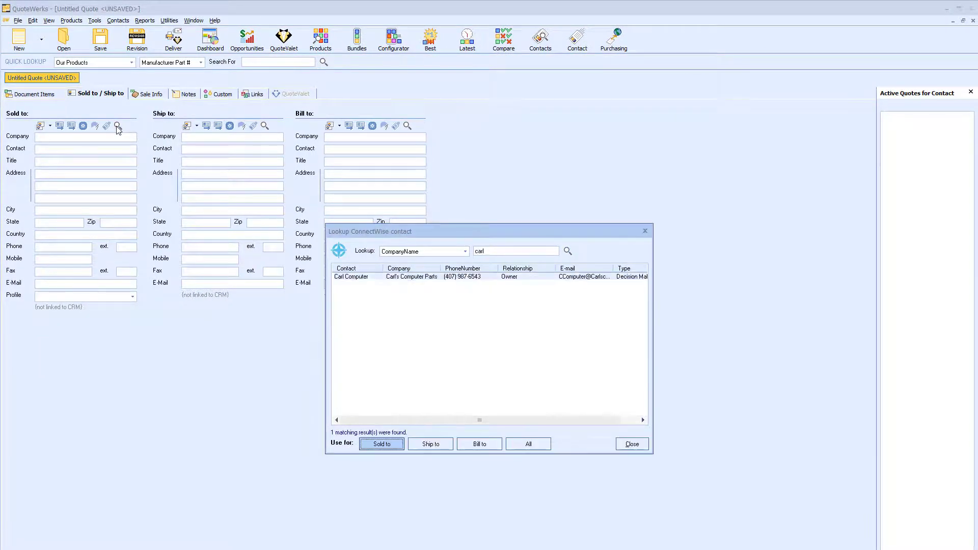
left_click(384, 280)
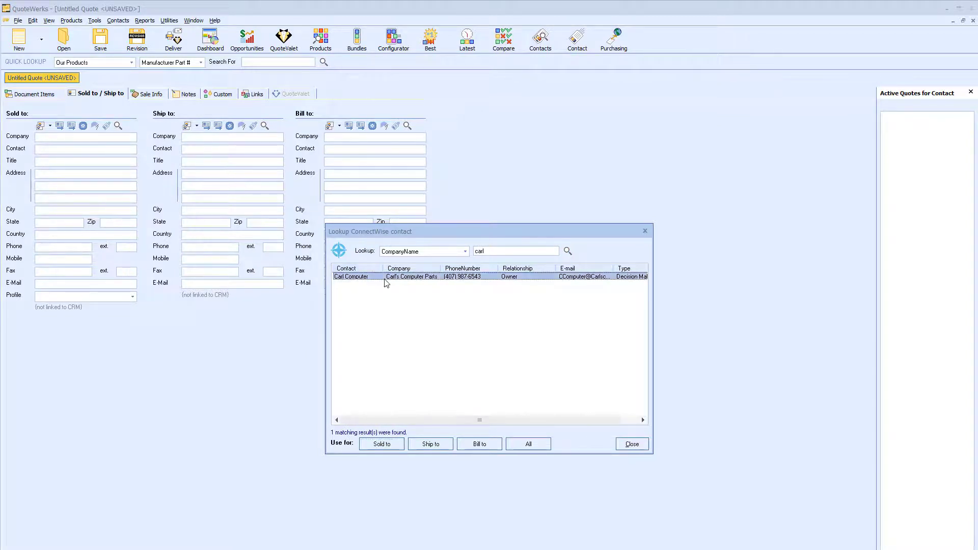
left_click(382, 444)
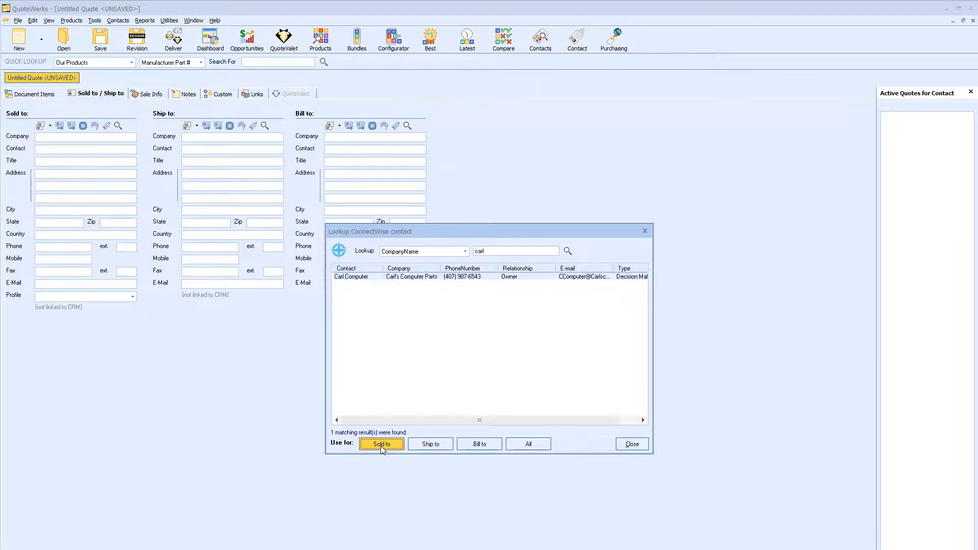
left_click(632, 445)
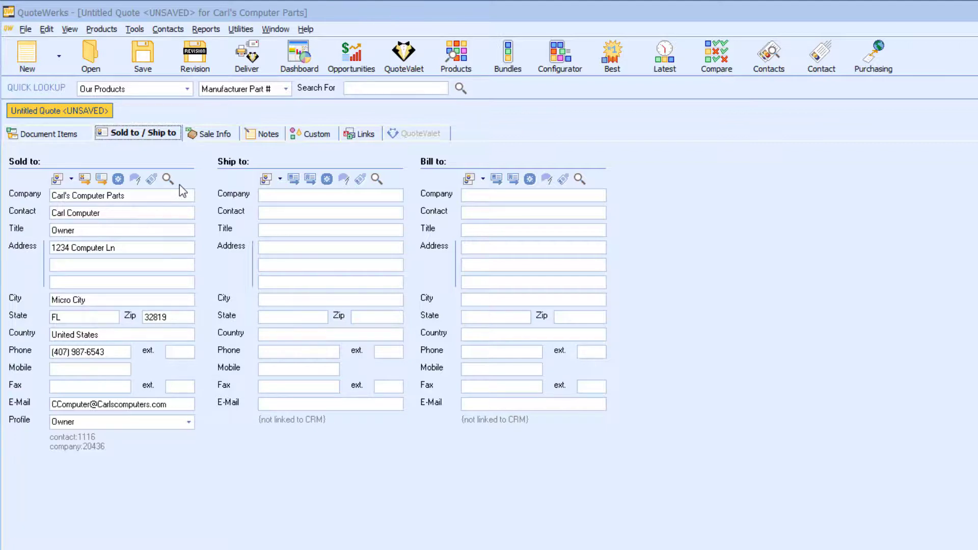
Examine the quote's Terms field in the sale information and its custom fields as possible mapping destinations
left_click(226, 136)
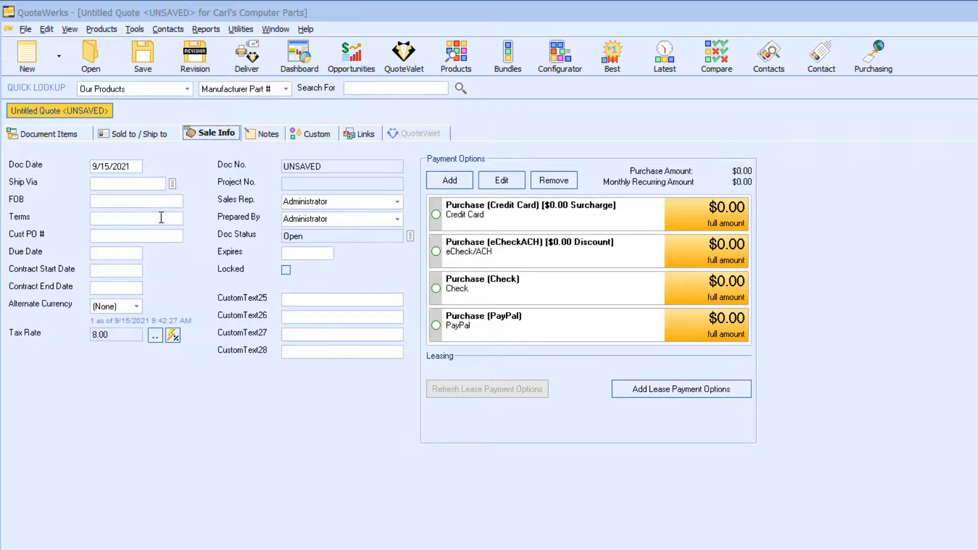
left_click(120, 218)
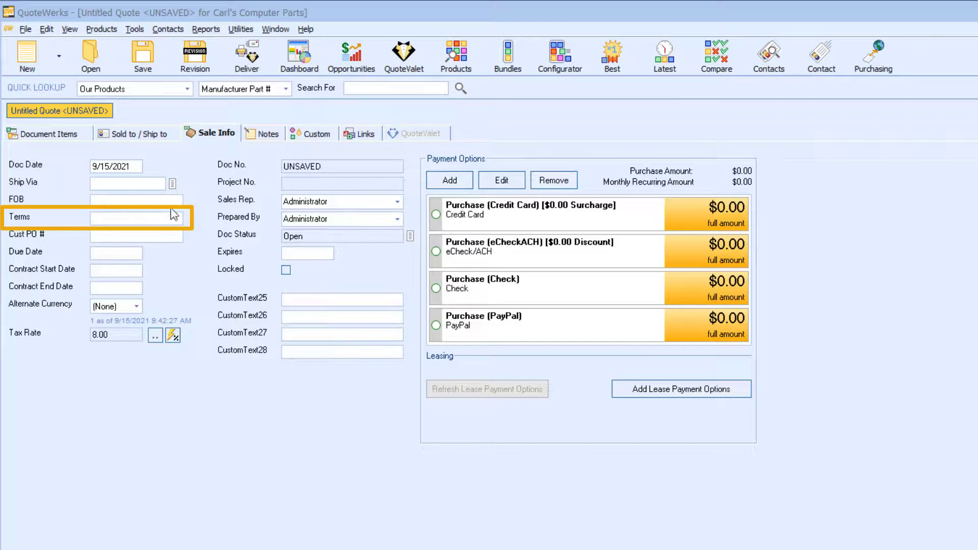
left_click(315, 136)
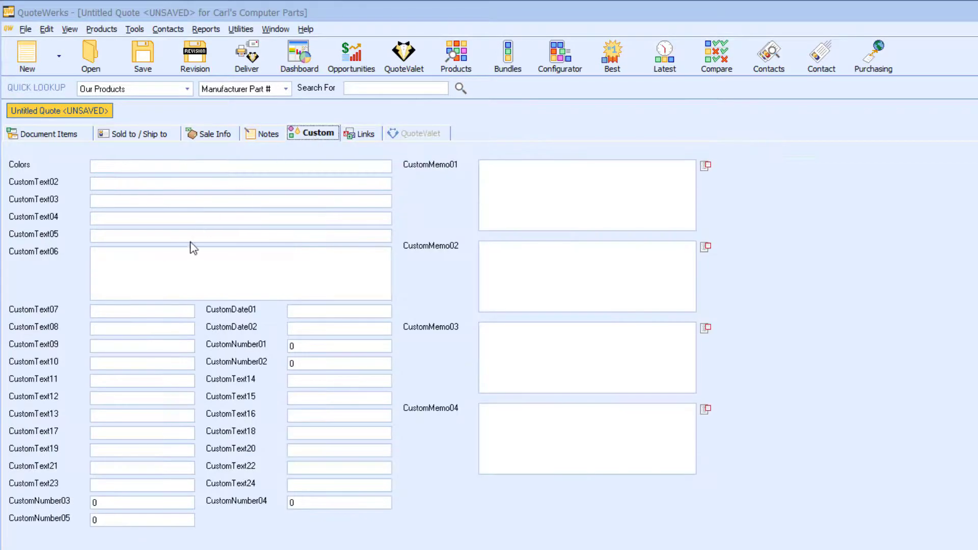